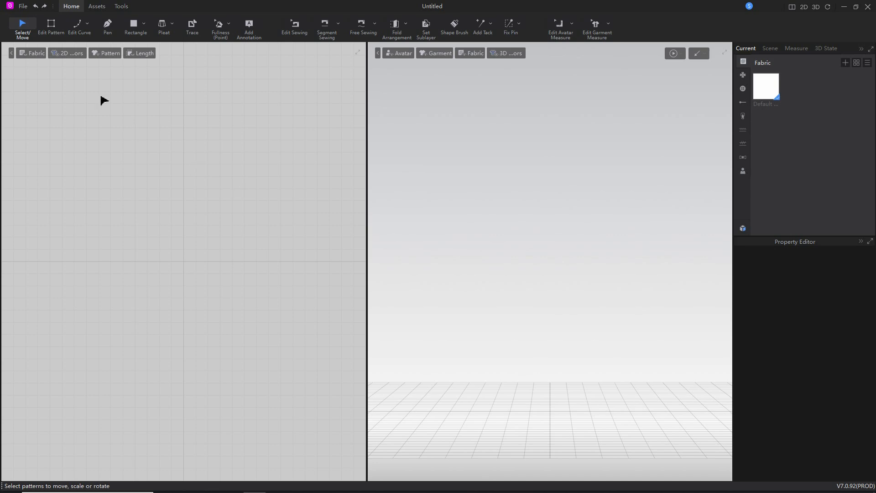
Import blender-ref_female.fbx through File > Import > FBX to reach its import options.
{"action": "left_click", "coordinate": [23, 6]}
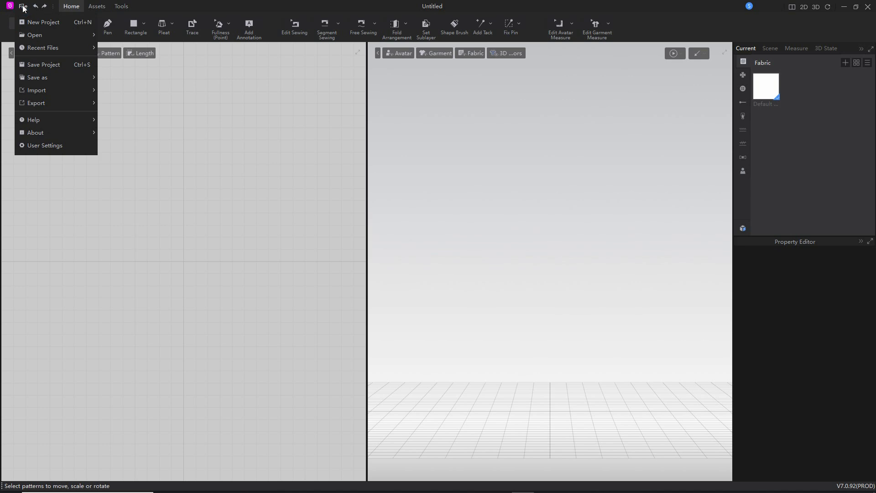
{"action": "mouse_move", "coordinate": [38, 88]}
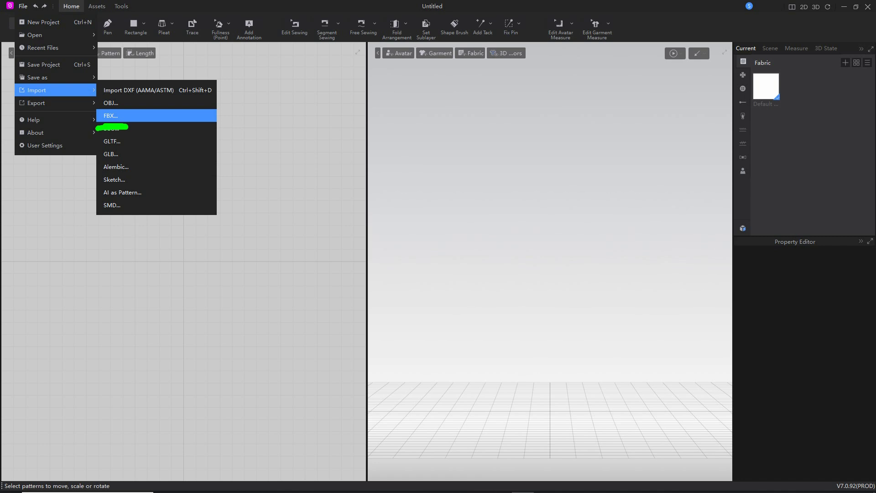
{"action": "key", "text": "Escape"}
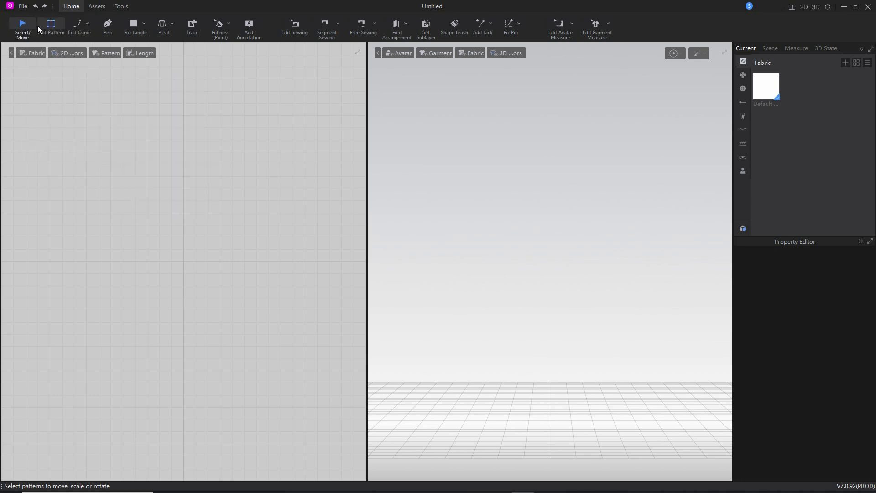
{"action": "left_click", "coordinate": [23, 6]}
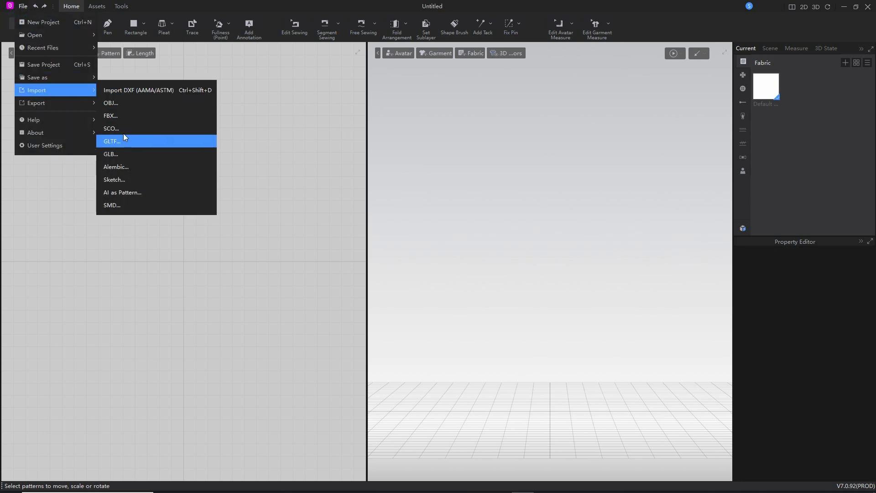
{"action": "left_click", "coordinate": [119, 115]}
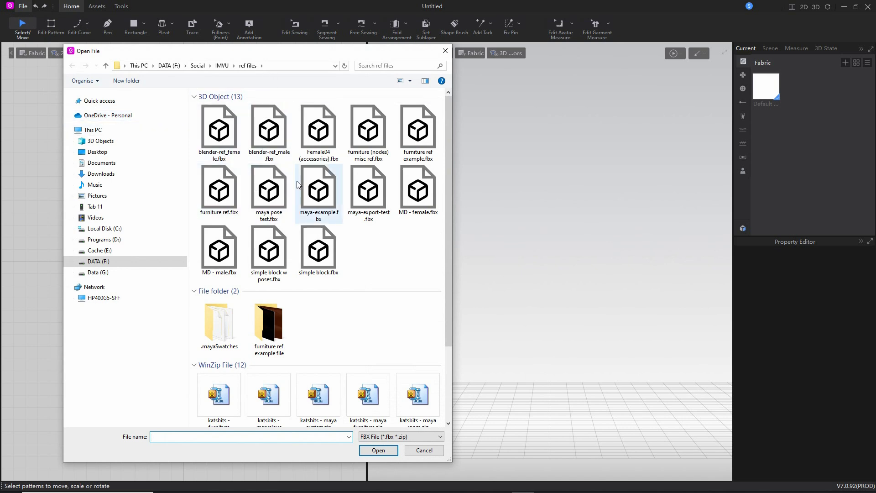
{"action": "left_click", "coordinate": [220, 130]}
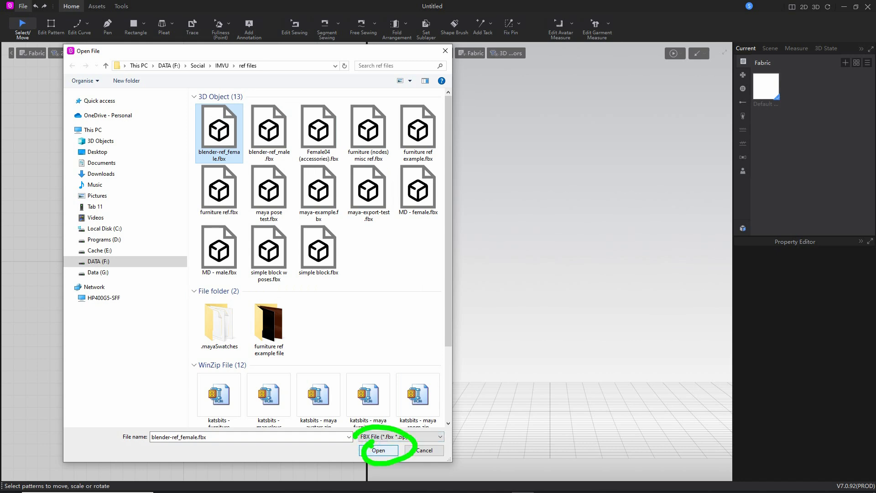
{"action": "left_click", "coordinate": [378, 450]}
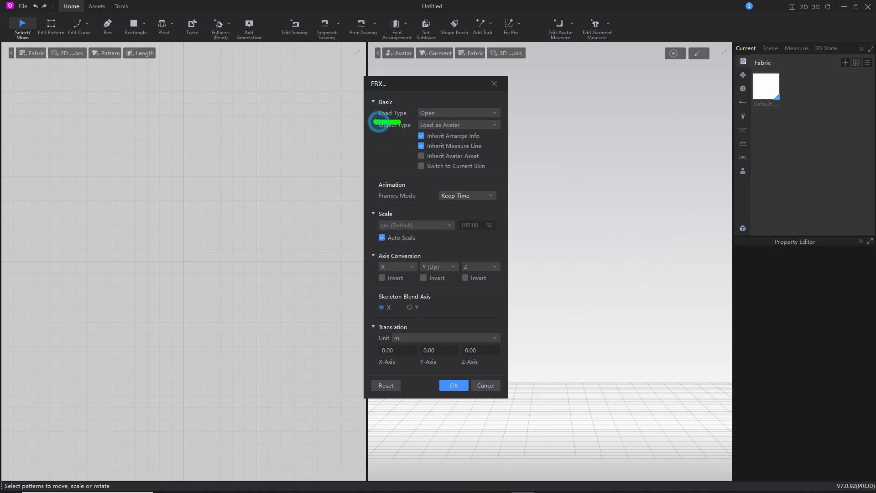
{"action": "left_click", "coordinate": [444, 114]}
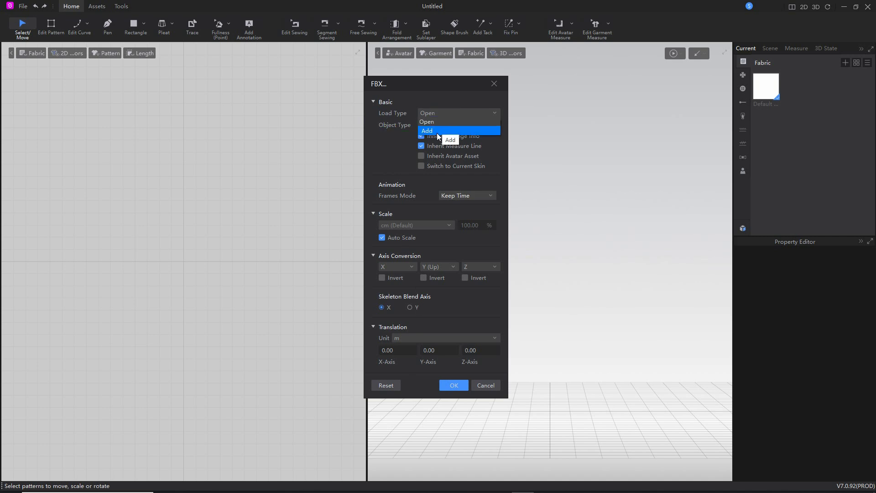
{"action": "left_click", "coordinate": [430, 156]}
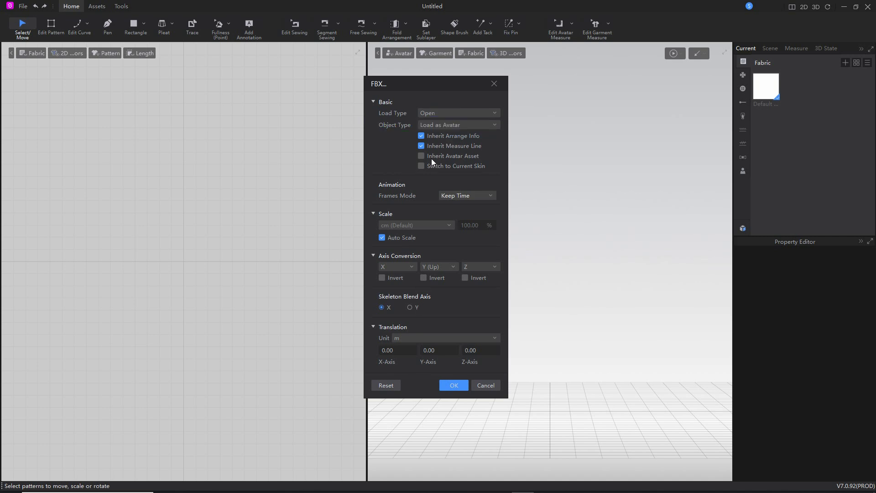
{"action": "left_click_drag", "start_coordinate": [382, 133], "coordinate": [398, 134]}
{"action": "left_click", "coordinate": [451, 125]}
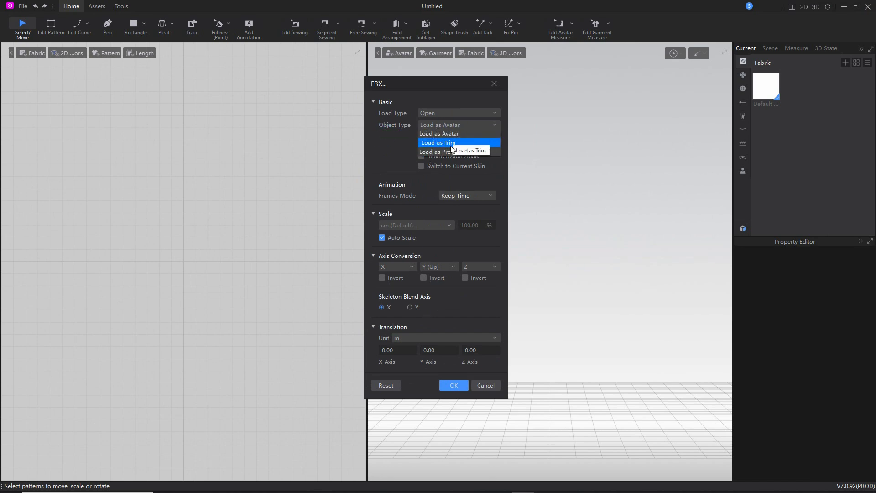
{"action": "left_click", "coordinate": [456, 134]}
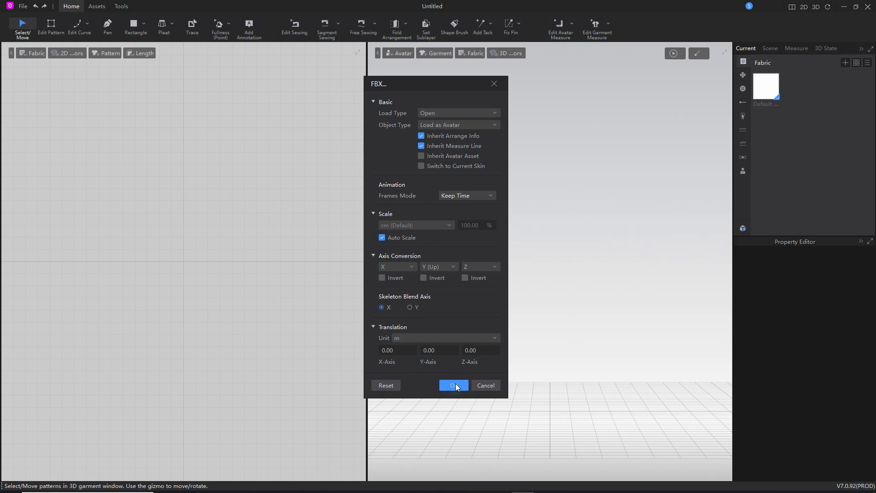
Confirm the FBX import options so blender-ref_female.fbx loads as the avatar Avatar1.
{"action": "left_click", "coordinate": [454, 385]}
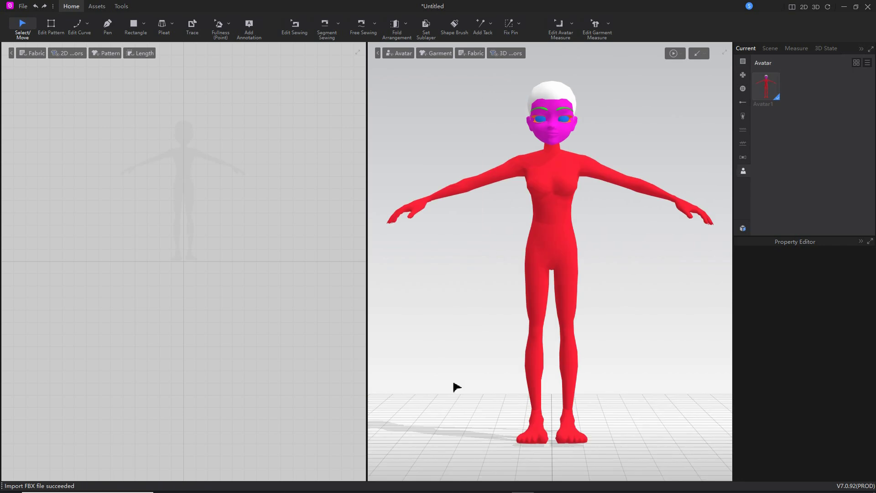
{"action": "mouse_move", "coordinate": [559, 152]}
{"action": "left_mouse_down"}
{"action": "mouse_move", "coordinate": [547, 270]}
{"action": "mouse_move", "coordinate": [577, 316]}
{"action": "mouse_move", "coordinate": [575, 344]}
{"action": "left_mouse_up"}
{"action": "left_click_drag", "start_coordinate": [762, 77], "coordinate": [793, 41]}
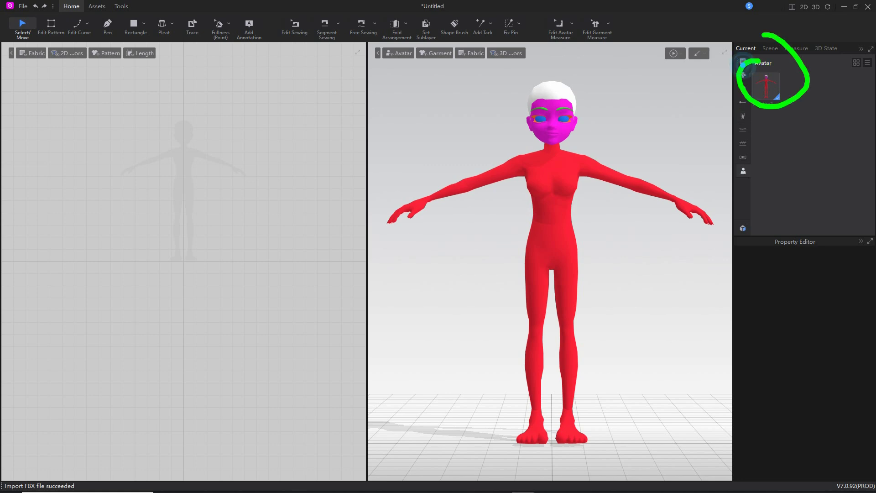
Select Avatar1 and set its skin material Texture Color to FFFFFF.
{"action": "left_click", "coordinate": [767, 84]}
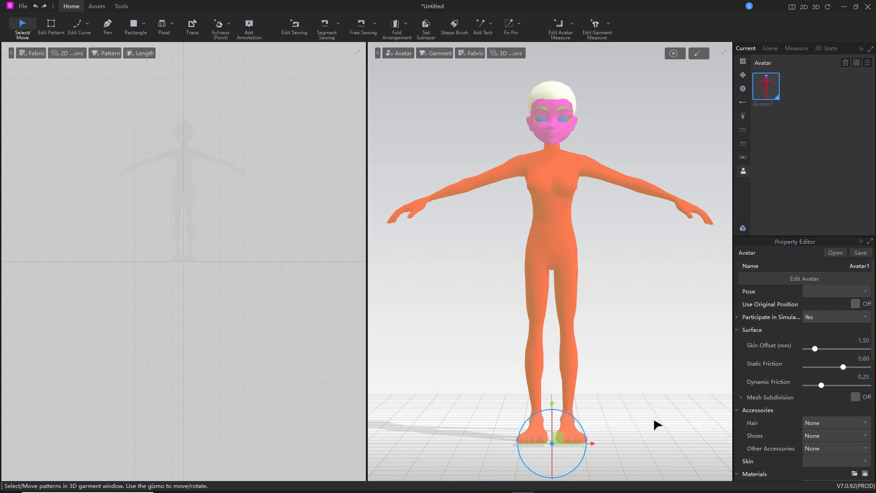
{"action": "left_click_drag", "start_coordinate": [783, 230], "coordinate": [768, 228]}
{"action": "left_click_drag", "start_coordinate": [791, 304], "coordinate": [794, 365]}
{"action": "mouse_move", "coordinate": [779, 344]}
{"action": "left_mouse_down"}
{"action": "mouse_move", "coordinate": [787, 363]}
{"action": "mouse_move", "coordinate": [810, 348]}
{"action": "left_mouse_up"}
{"action": "scroll", "coordinate": [802, 374], "scroll_direction": "down", "scroll_amount": 5}
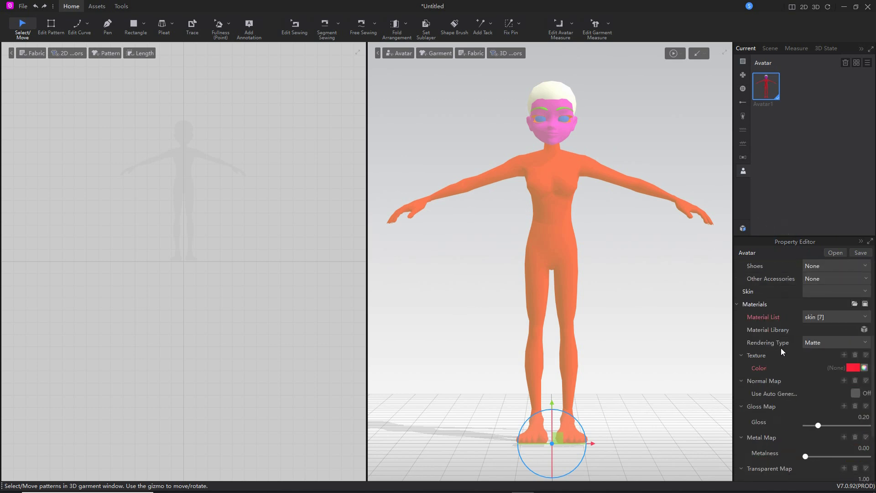
{"action": "mouse_move", "coordinate": [736, 302]}
{"action": "left_mouse_down"}
{"action": "mouse_move", "coordinate": [736, 363]}
{"action": "mouse_move", "coordinate": [721, 306]}
{"action": "mouse_move", "coordinate": [720, 344]}
{"action": "left_mouse_up"}
{"action": "mouse_move", "coordinate": [759, 376]}
{"action": "left_mouse_down"}
{"action": "mouse_move", "coordinate": [749, 373]}
{"action": "mouse_move", "coordinate": [775, 378]}
{"action": "left_mouse_up"}
{"action": "mouse_move", "coordinate": [854, 378]}
{"action": "left_mouse_down"}
{"action": "mouse_move", "coordinate": [841, 375]}
{"action": "mouse_move", "coordinate": [865, 377]}
{"action": "left_mouse_up"}
{"action": "left_click", "coordinate": [853, 368]}
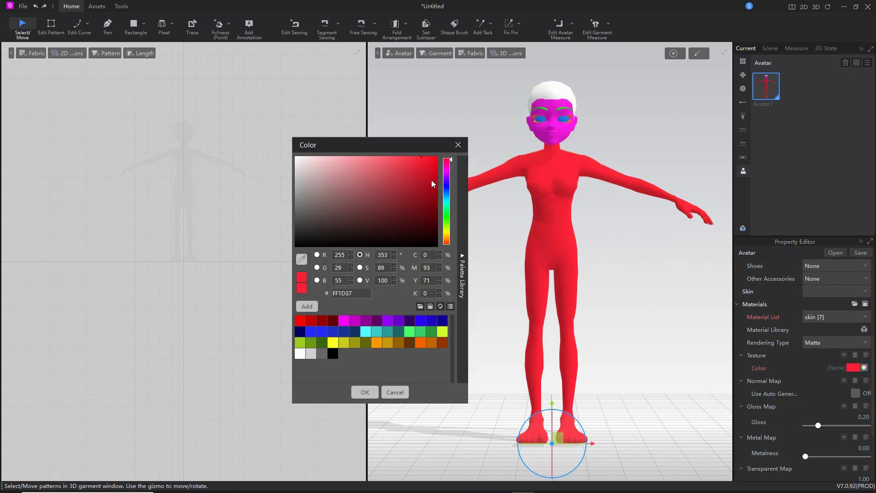
{"action": "left_click_drag", "start_coordinate": [299, 158], "coordinate": [288, 150]}
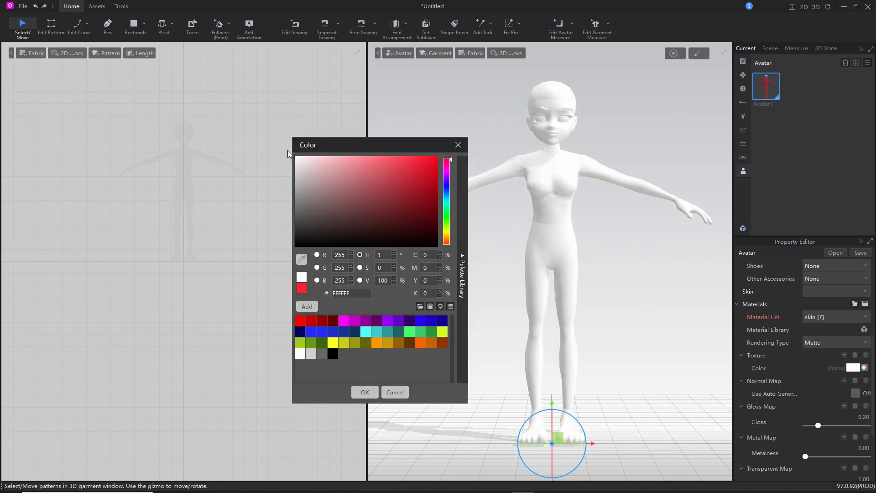
{"action": "left_click", "coordinate": [365, 391]}
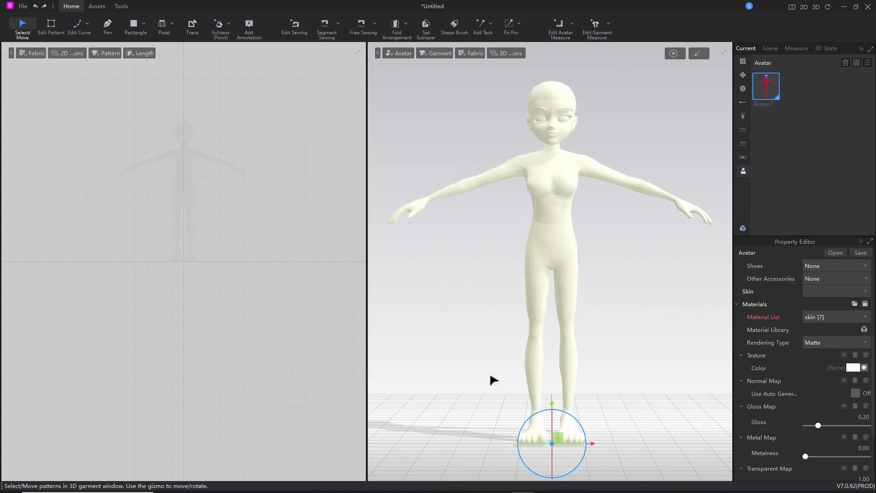
Select the avatar's torso section to show its skin material.
{"action": "left_click", "coordinate": [563, 176]}
{"action": "left_click", "coordinate": [571, 248]}
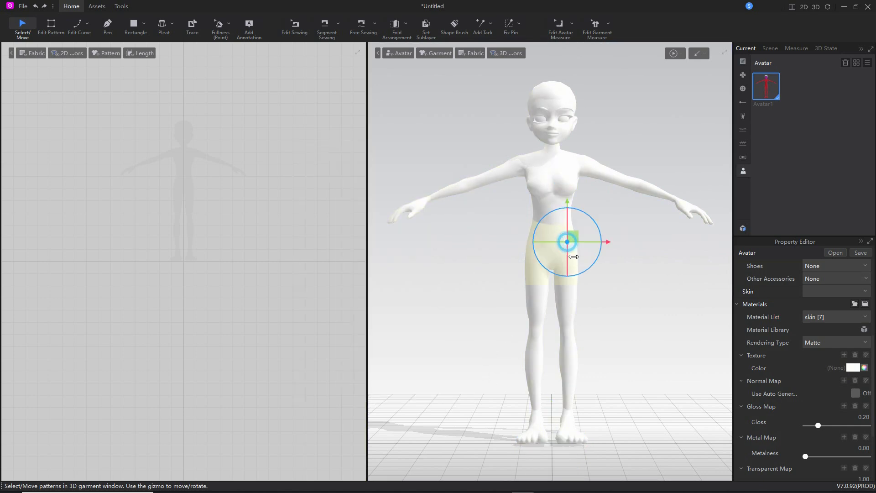
{"action": "left_click", "coordinate": [566, 420]}
{"action": "left_click", "coordinate": [564, 314]}
{"action": "left_click", "coordinate": [557, 199]}
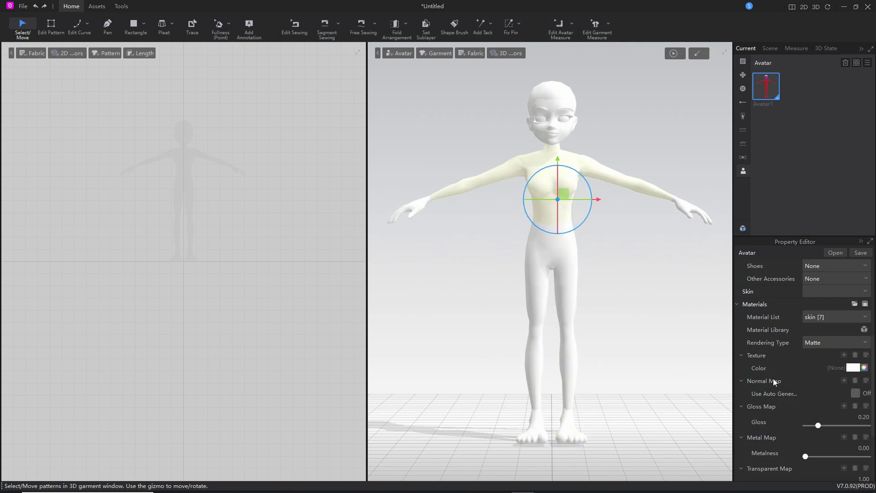
Apply skin.jpg as the skin material's image texture.
{"action": "mouse_move", "coordinate": [842, 343]}
{"action": "left_mouse_down"}
{"action": "mouse_move", "coordinate": [829, 365]}
{"action": "mouse_move", "coordinate": [846, 368]}
{"action": "mouse_move", "coordinate": [840, 341]}
{"action": "left_mouse_up"}
{"action": "left_click_drag", "start_coordinate": [739, 364], "coordinate": [774, 363]}
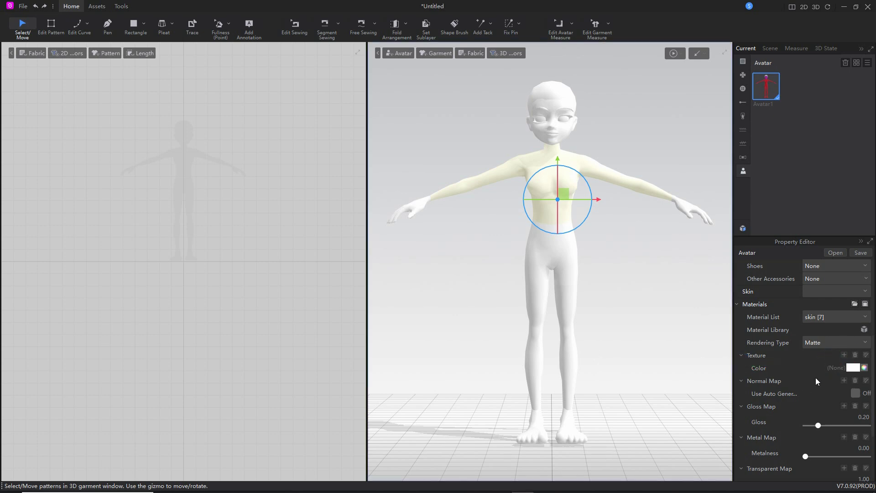
{"action": "left_click", "coordinate": [843, 355]}
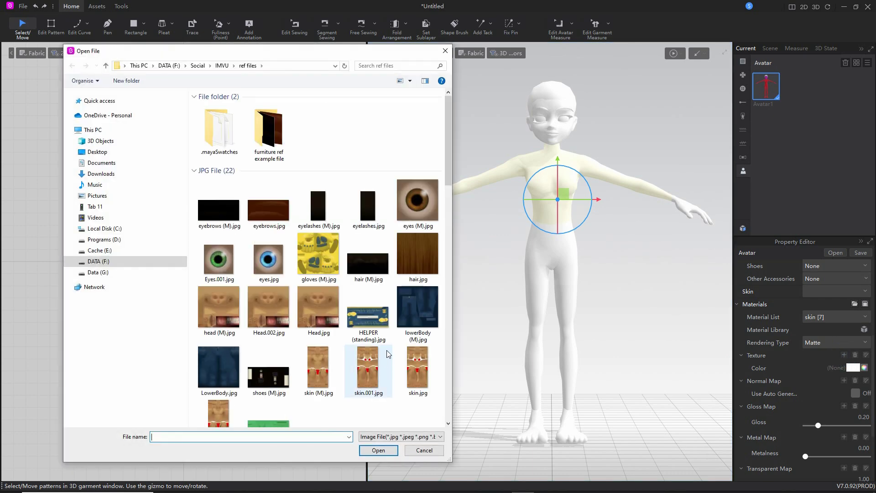
{"action": "scroll", "coordinate": [383, 356], "scroll_direction": "down", "scroll_amount": 6}
{"action": "scroll", "coordinate": [389, 348], "scroll_direction": "up", "scroll_amount": 3}
{"action": "scroll", "coordinate": [390, 348], "scroll_direction": "up", "scroll_amount": 3}
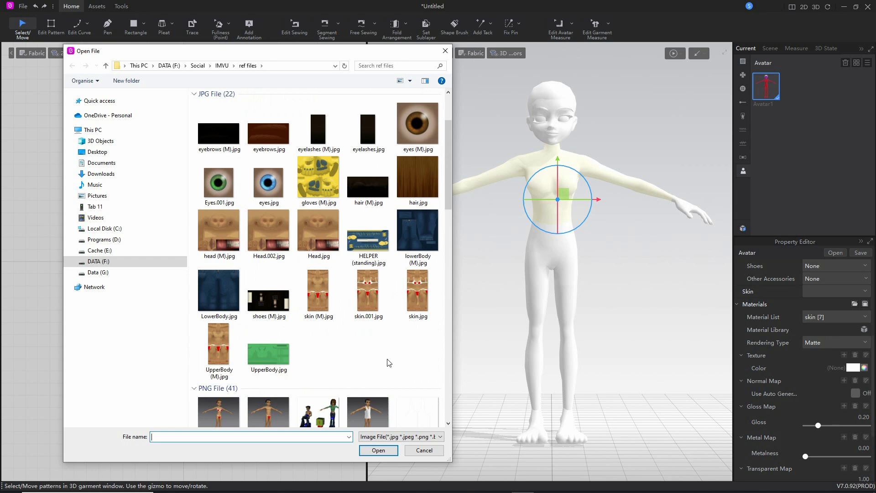
{"action": "left_click", "coordinate": [420, 288]}
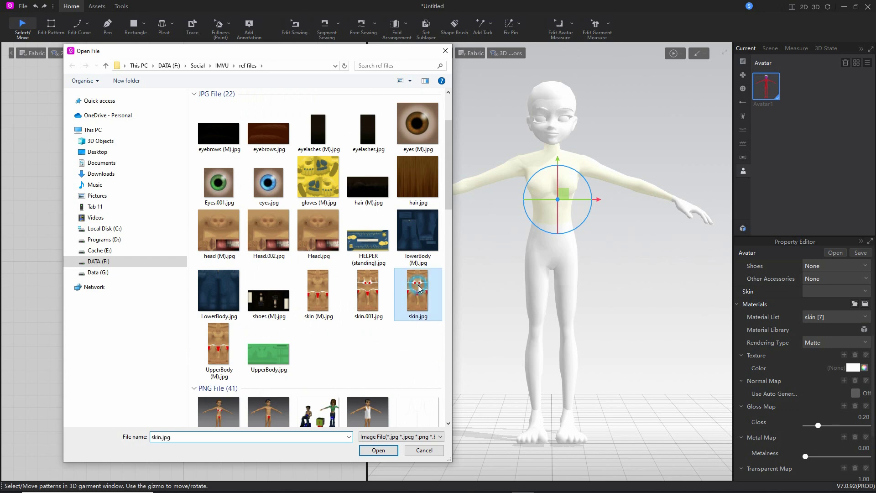
{"action": "left_click", "coordinate": [382, 451]}
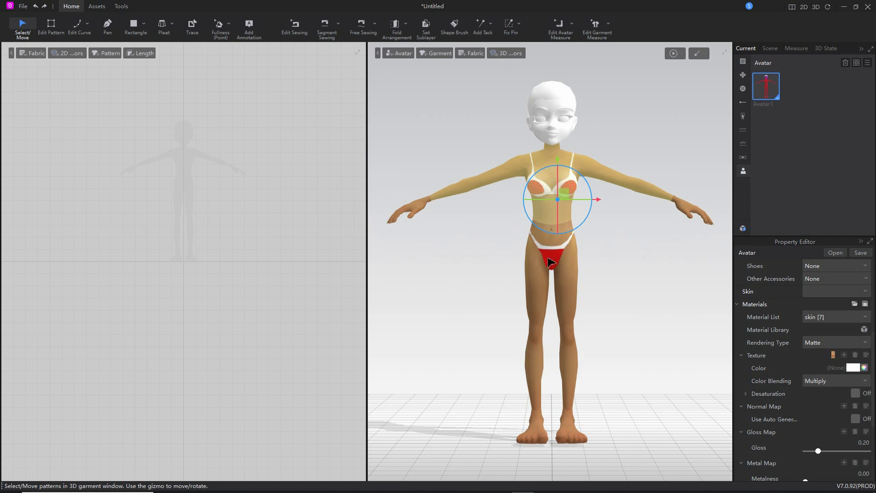
Select the avatar's head and give it the Head.jpg texture.
{"action": "scroll", "coordinate": [529, 197], "scroll_direction": "up", "scroll_amount": 4}
{"action": "scroll", "coordinate": [509, 320], "scroll_direction": "up", "scroll_amount": 5}
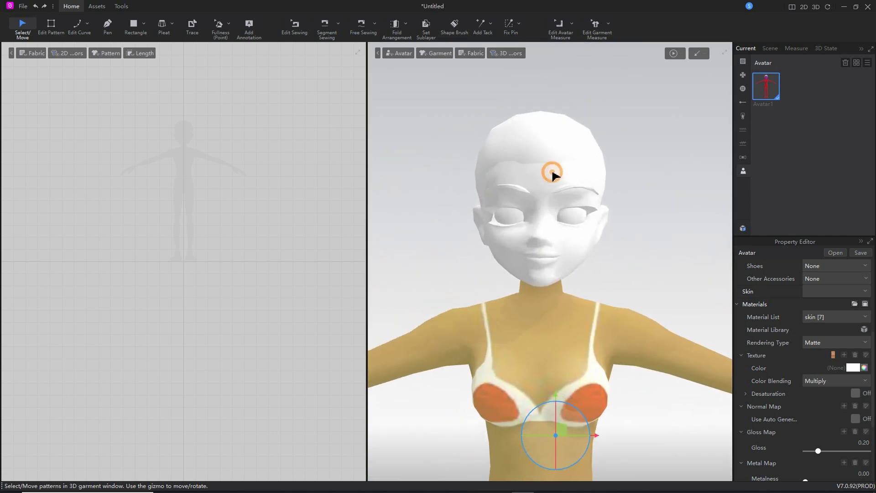
{"action": "left_click", "coordinate": [554, 176]}
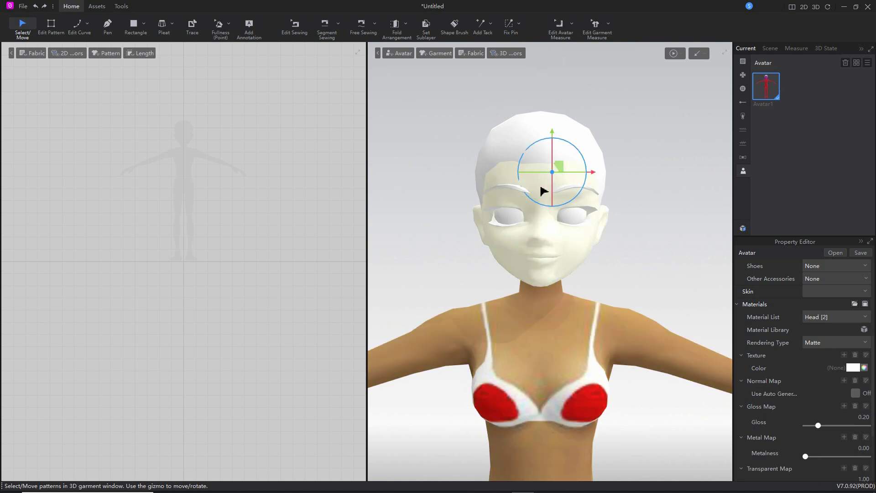
{"action": "mouse_move", "coordinate": [830, 351]}
{"action": "left_mouse_down"}
{"action": "mouse_move", "coordinate": [847, 340]}
{"action": "mouse_move", "coordinate": [838, 343]}
{"action": "left_mouse_up"}
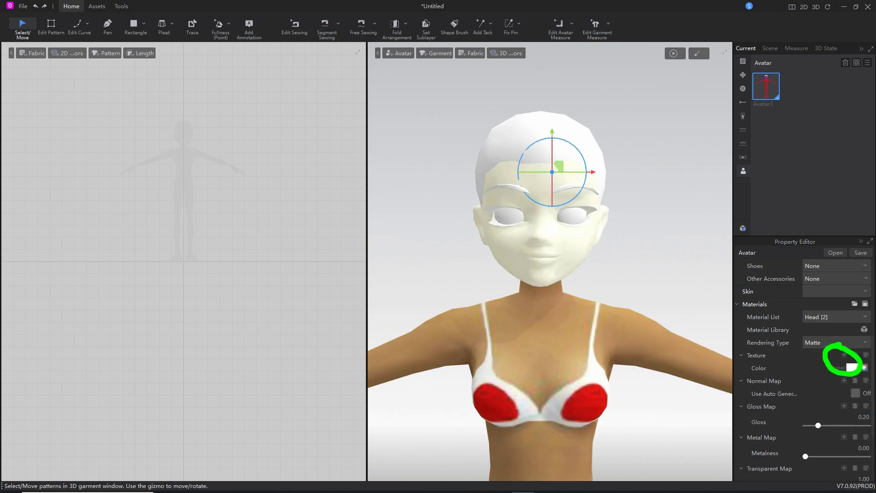
{"action": "left_click", "coordinate": [843, 354]}
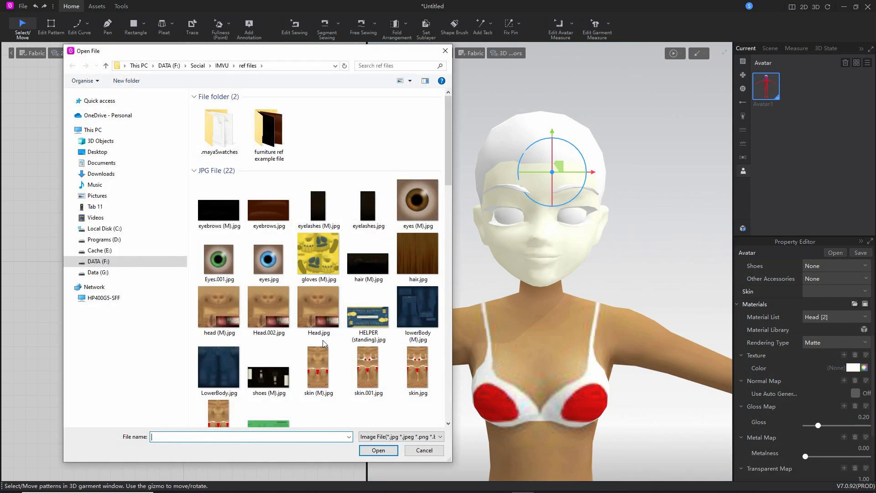
{"action": "left_click", "coordinate": [318, 309]}
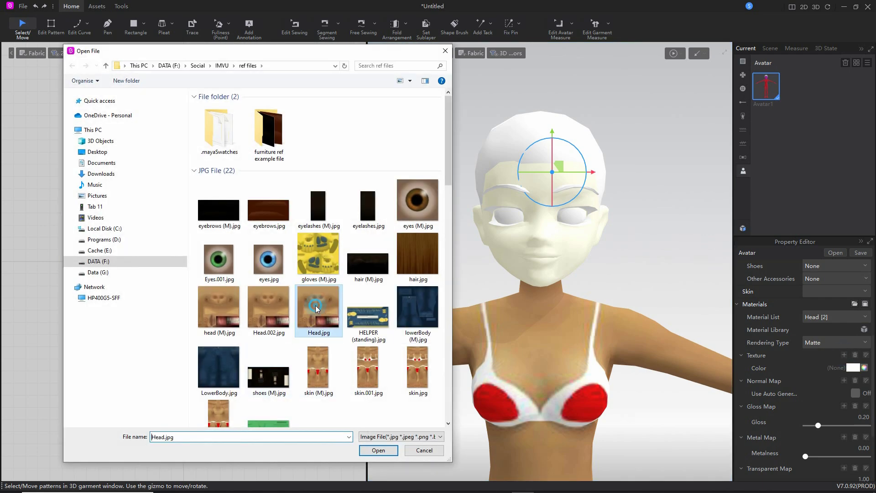
{"action": "left_click", "coordinate": [379, 449]}
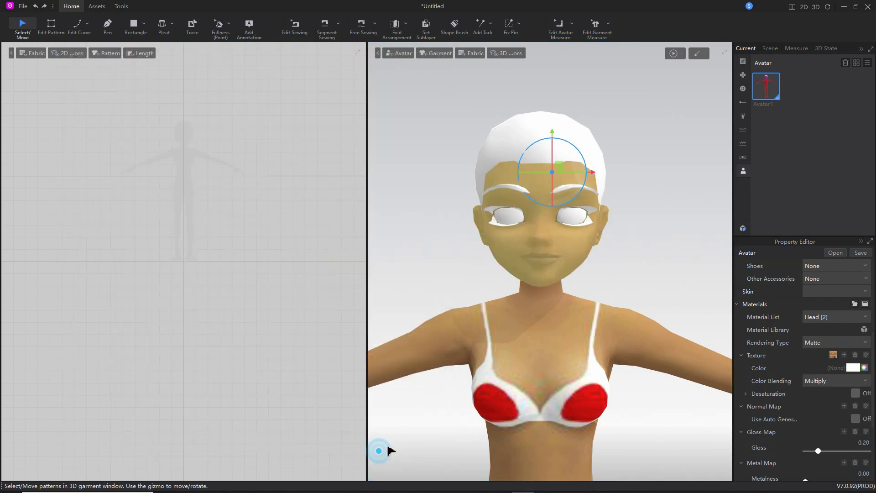
Texture the hair with hair.jpg and the eyes with eyes.jpg.
{"action": "left_click", "coordinate": [583, 131]}
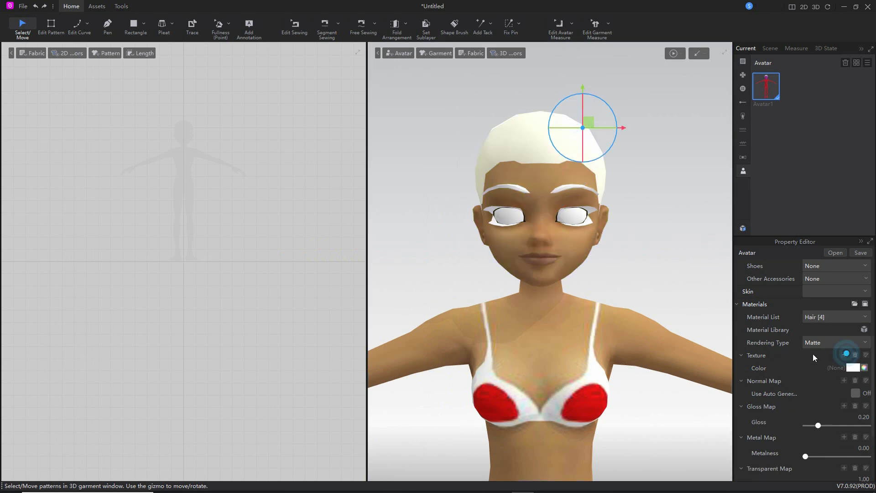
{"action": "left_click", "coordinate": [848, 354]}
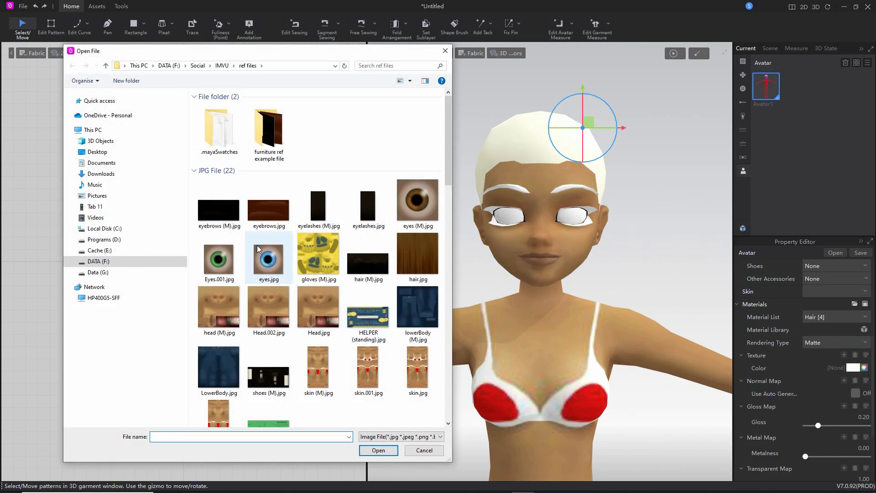
{"action": "left_click", "coordinate": [418, 254]}
{"action": "left_click", "coordinate": [377, 450]}
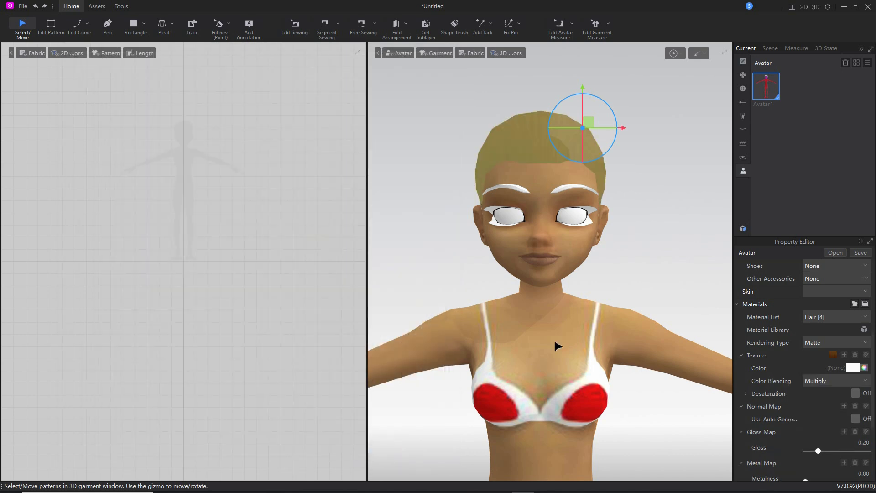
{"action": "left_click", "coordinate": [577, 220]}
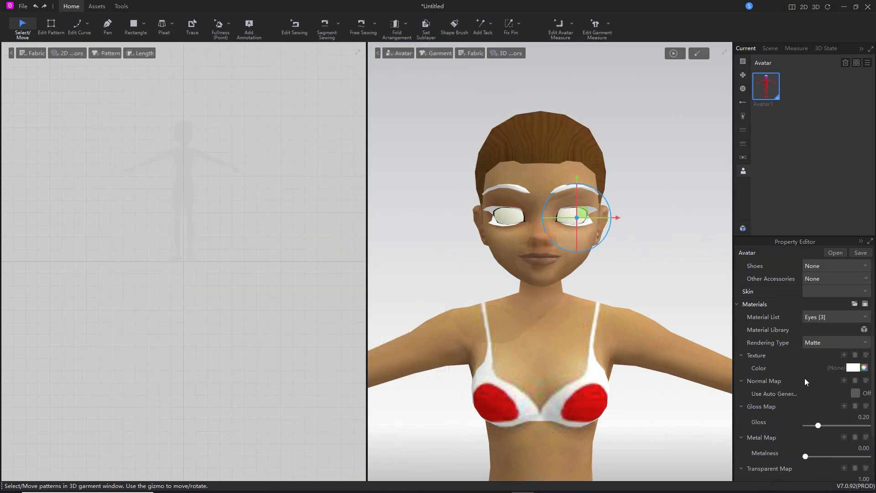
{"action": "left_click", "coordinate": [843, 355]}
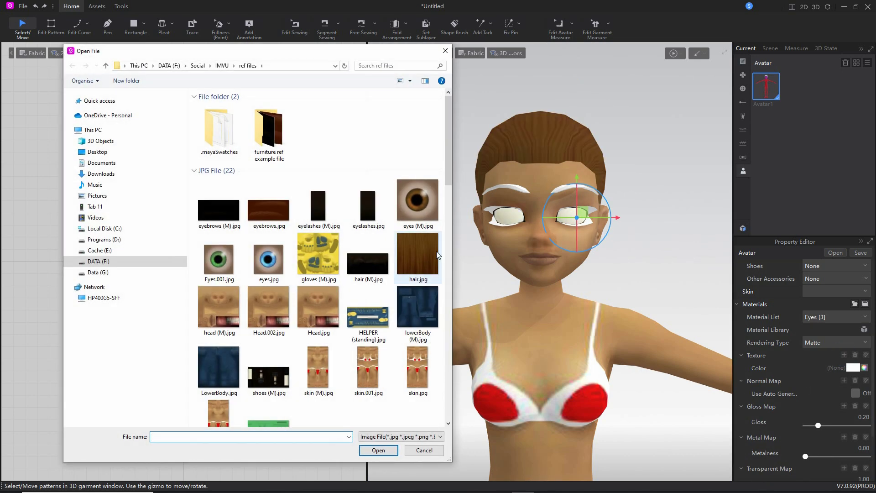
{"action": "left_click", "coordinate": [283, 283]}
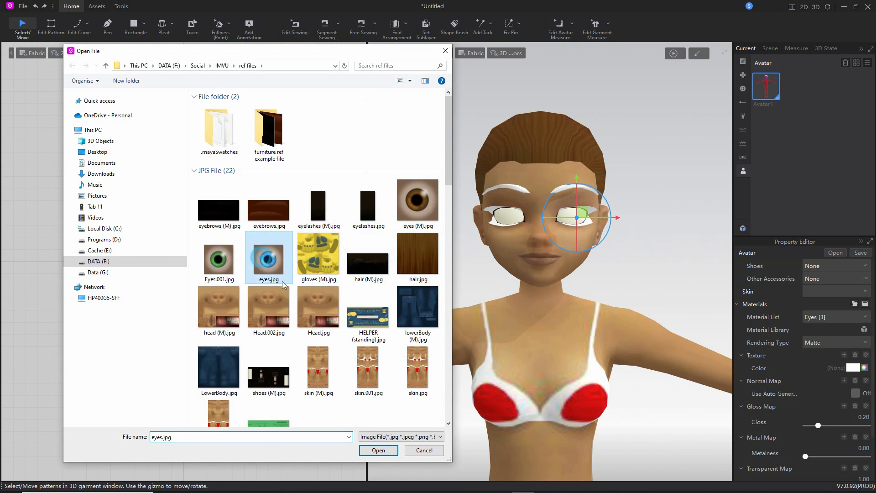
{"action": "left_click", "coordinate": [378, 451]}
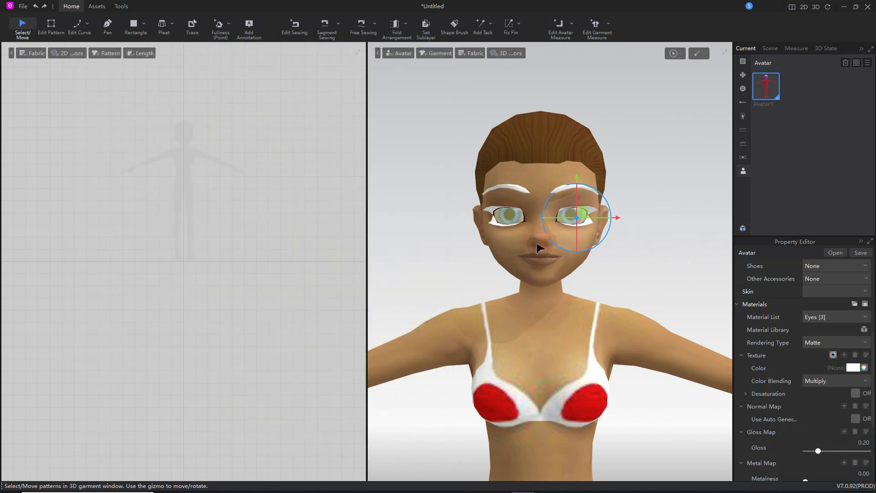
Texture the eyebrows with eyebrows.jpg and the eyelashes with eyelashes.jpg.
{"action": "left_click", "coordinate": [521, 192]}
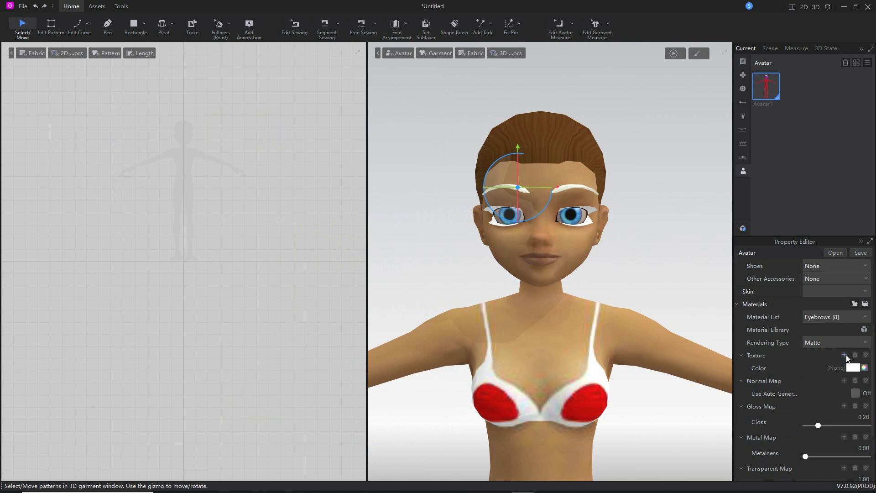
{"action": "left_click", "coordinate": [843, 355]}
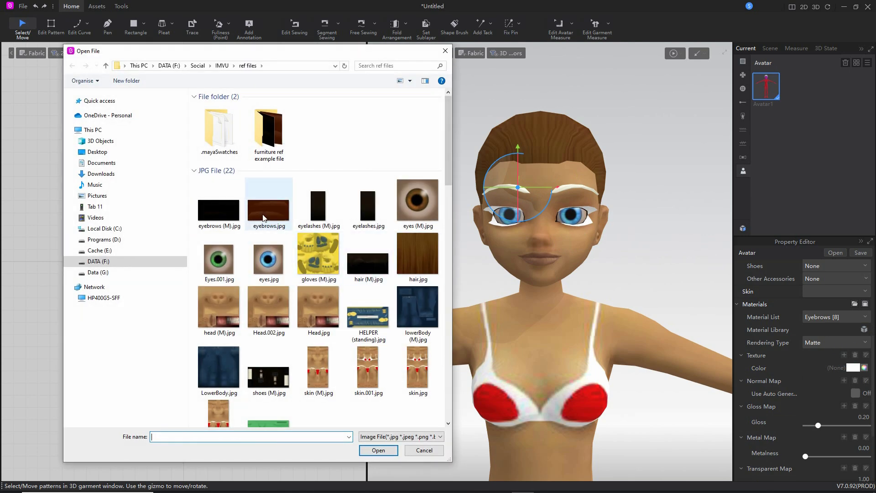
{"action": "left_click", "coordinate": [268, 208]}
{"action": "left_click", "coordinate": [379, 450]}
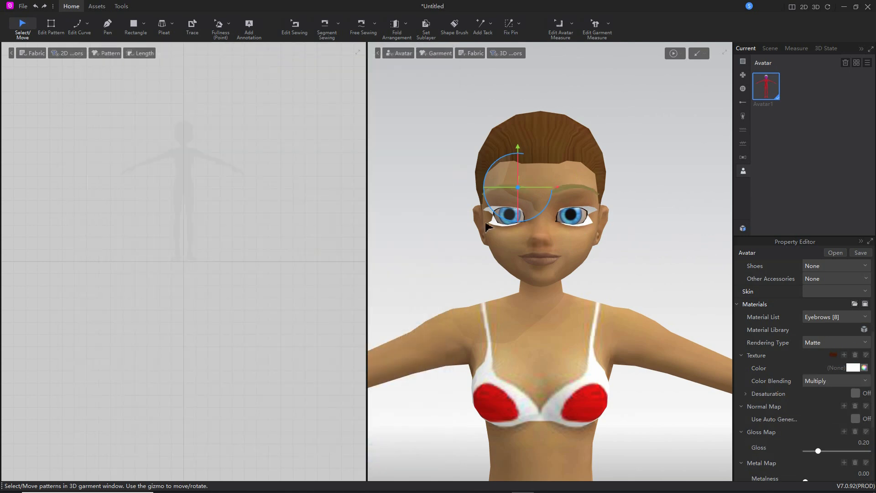
{"action": "left_click", "coordinate": [502, 212]}
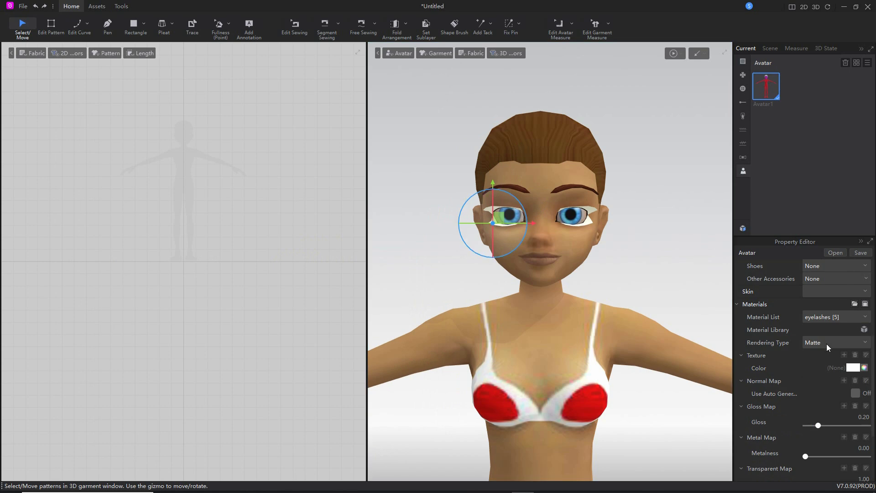
{"action": "left_click", "coordinate": [845, 357]}
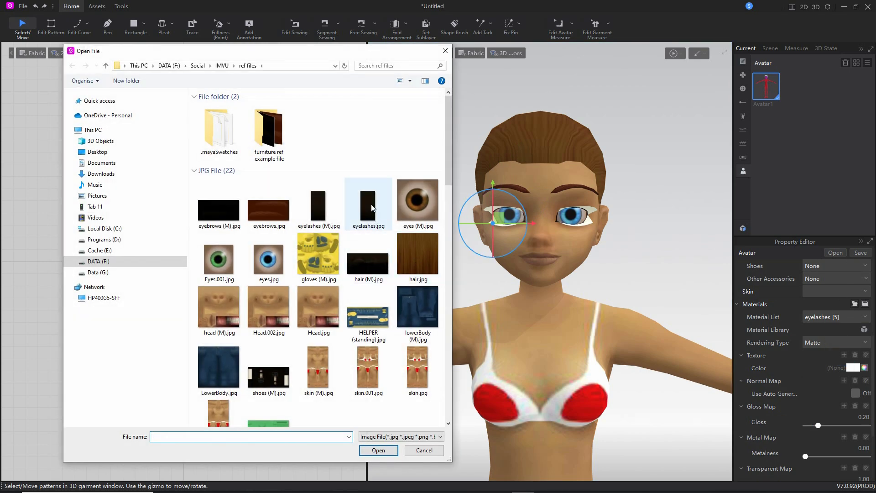
{"action": "left_click", "coordinate": [369, 206]}
{"action": "left_click", "coordinate": [386, 449]}
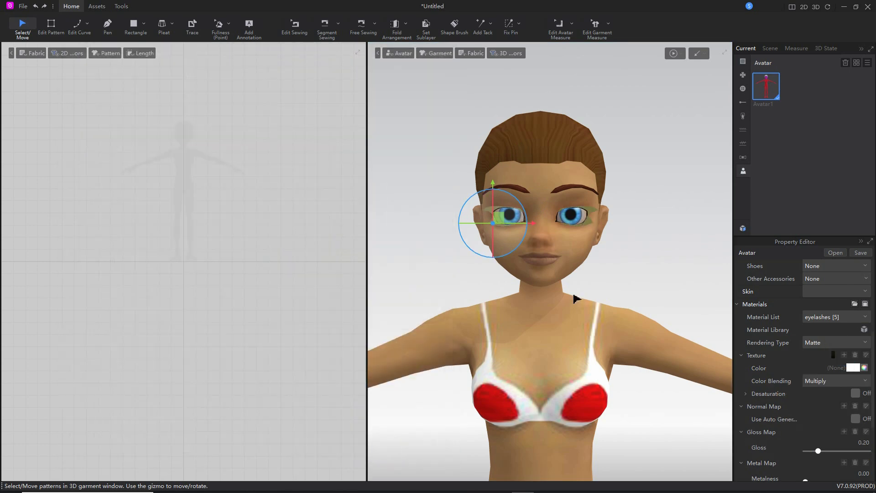
Zoom out and pan the 3D window so the whole textured avatar is visible.
{"action": "scroll", "coordinate": [574, 297], "scroll_direction": "down", "scroll_amount": 5}
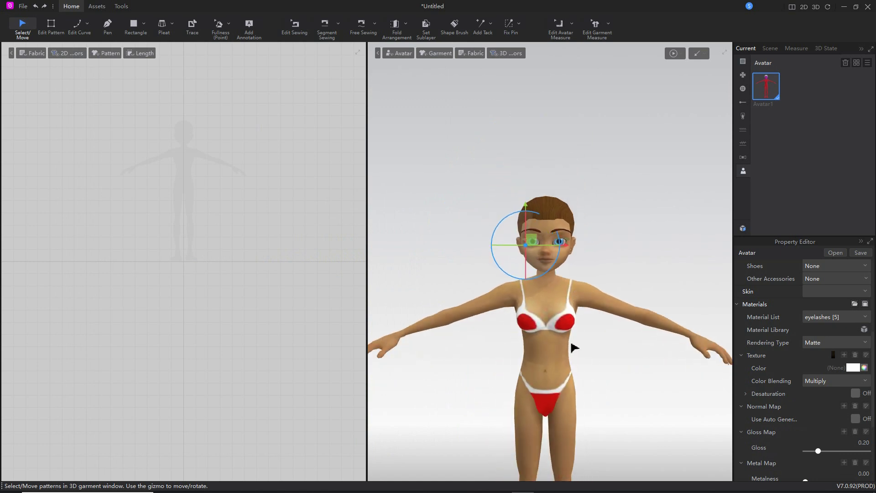
{"action": "middle_click_drag", "start_coordinate": [573, 346], "coordinate": [560, 194]}
{"action": "scroll", "coordinate": [568, 207], "scroll_direction": "down", "scroll_amount": 3}
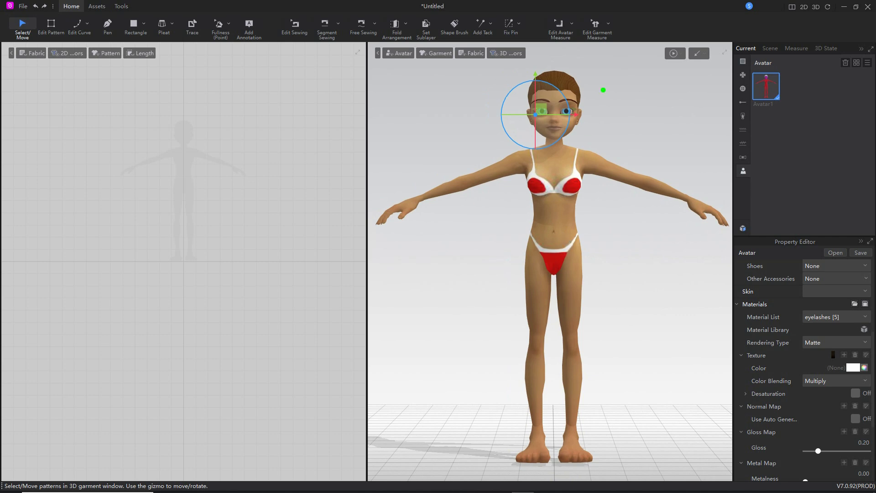
{"action": "mouse_move", "coordinate": [612, 57]}
{"action": "left_mouse_down"}
{"action": "mouse_move", "coordinate": [661, 119]}
{"action": "mouse_move", "coordinate": [656, 134]}
{"action": "left_mouse_up"}
{"action": "mouse_move", "coordinate": [646, 205]}
{"action": "left_mouse_down"}
{"action": "mouse_move", "coordinate": [656, 314]}
{"action": "mouse_move", "coordinate": [640, 351]}
{"action": "left_mouse_up"}
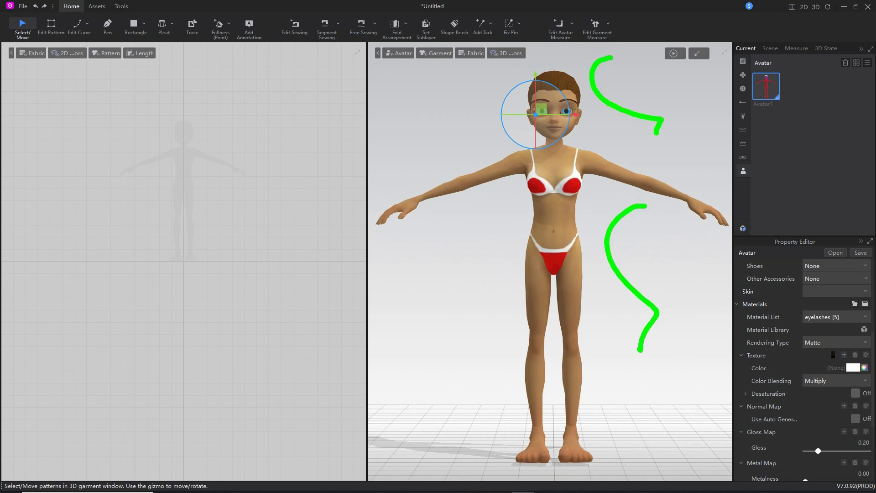
{"action": "mouse_move", "coordinate": [761, 58]}
{"action": "left_mouse_down"}
{"action": "mouse_move", "coordinate": [745, 96]}
{"action": "mouse_move", "coordinate": [762, 46]}
{"action": "mouse_move", "coordinate": [739, 51]}
{"action": "left_mouse_up"}
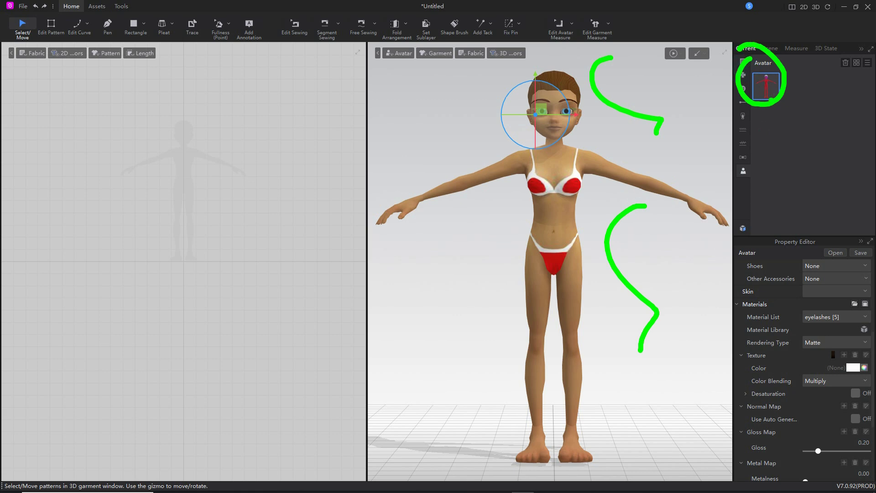
{"action": "key", "text": "Escape"}
Select the Avatar1 thumbnail in the Current panel to show its properties.
{"action": "left_click", "coordinate": [768, 88]}
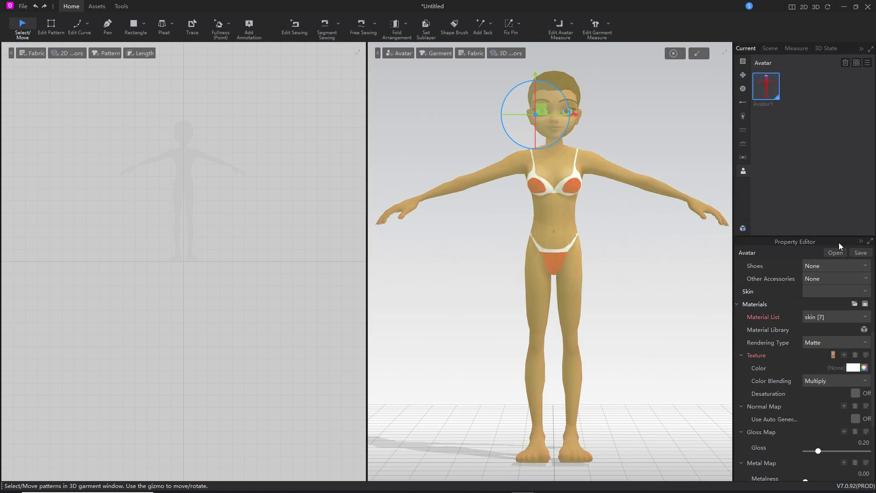
{"action": "mouse_move", "coordinate": [861, 239]}
{"action": "left_mouse_down"}
{"action": "mouse_move", "coordinate": [843, 257]}
{"action": "mouse_move", "coordinate": [869, 271]}
{"action": "mouse_move", "coordinate": [864, 232]}
{"action": "left_mouse_up"}
{"action": "left_click_drag", "start_coordinate": [759, 250], "coordinate": [816, 249]}
{"action": "key", "text": "Escape"}
Save the avatar as female.savt (Avatar File) in the Atelier folder.
{"action": "left_click", "coordinate": [860, 254]}
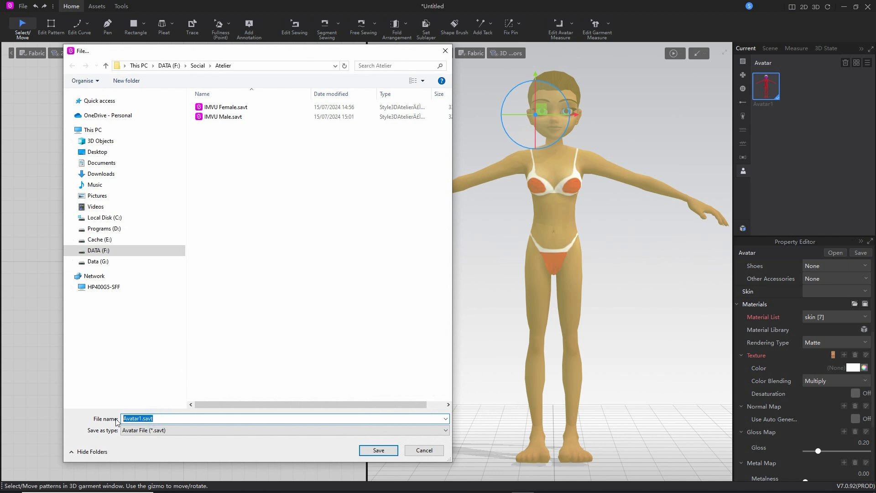
{"action": "type", "text": "female"}
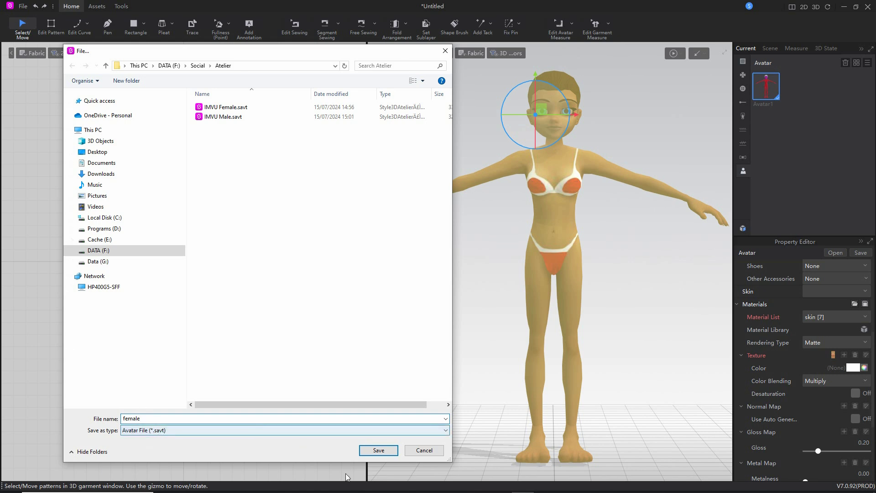
{"action": "mouse_move", "coordinate": [383, 441]}
{"action": "left_mouse_down"}
{"action": "mouse_move", "coordinate": [353, 450]}
{"action": "mouse_move", "coordinate": [373, 441]}
{"action": "left_mouse_up"}
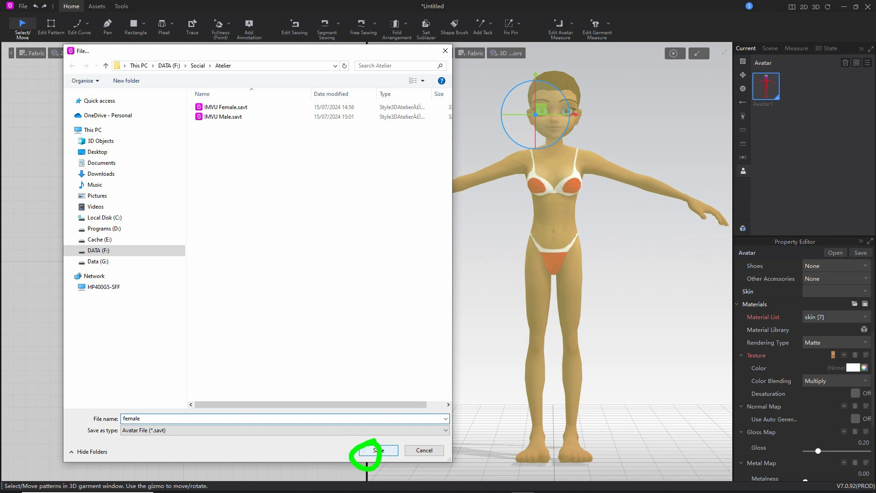
{"action": "left_click", "coordinate": [378, 449]}
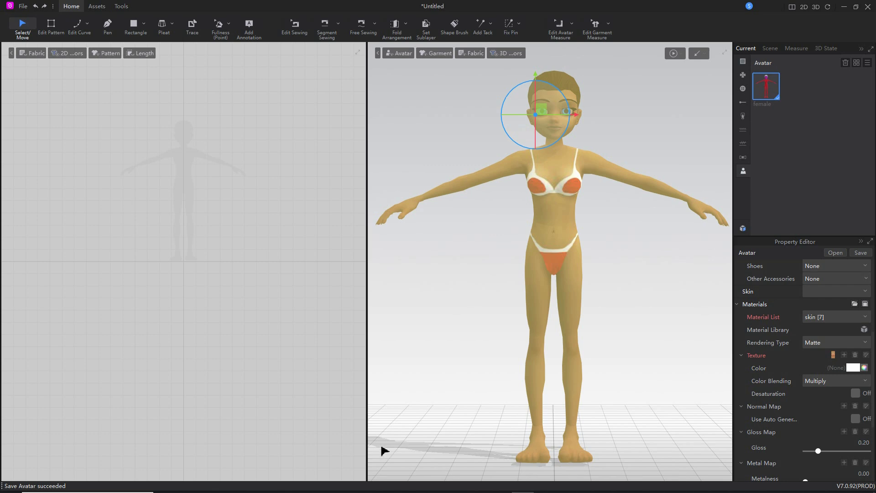
{"action": "left_click", "coordinate": [618, 265]}
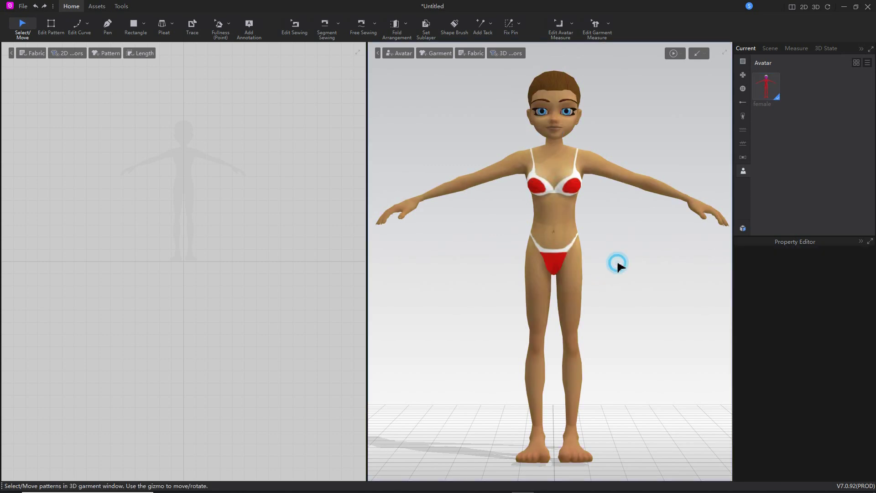